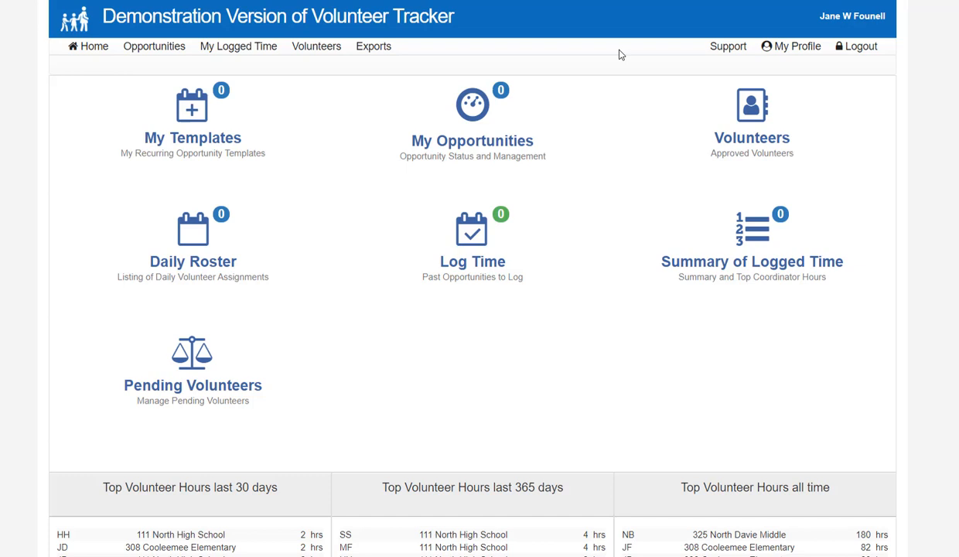
Step: Open the pending volunteers list and the second volunteer's new application
left_click(320, 51)
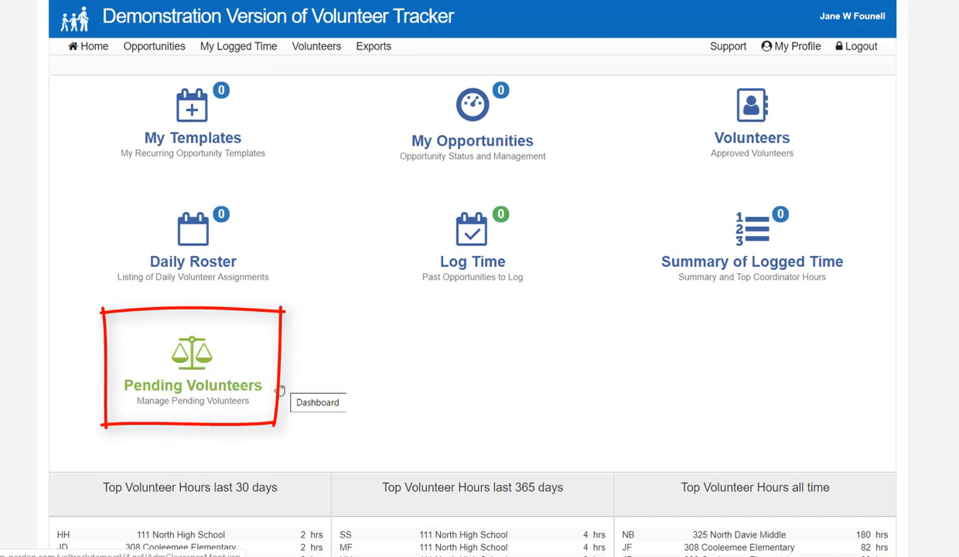
left_click(253, 387)
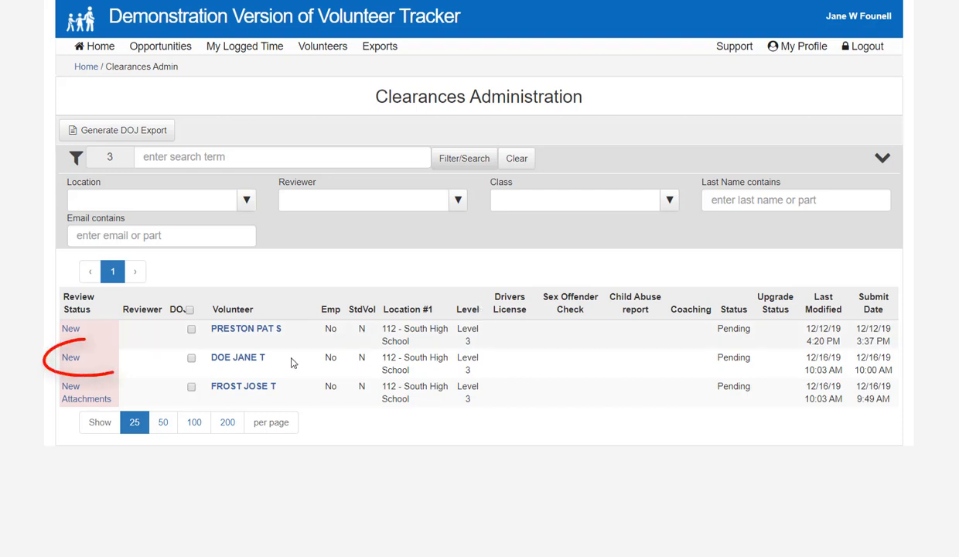
left_click(68, 360)
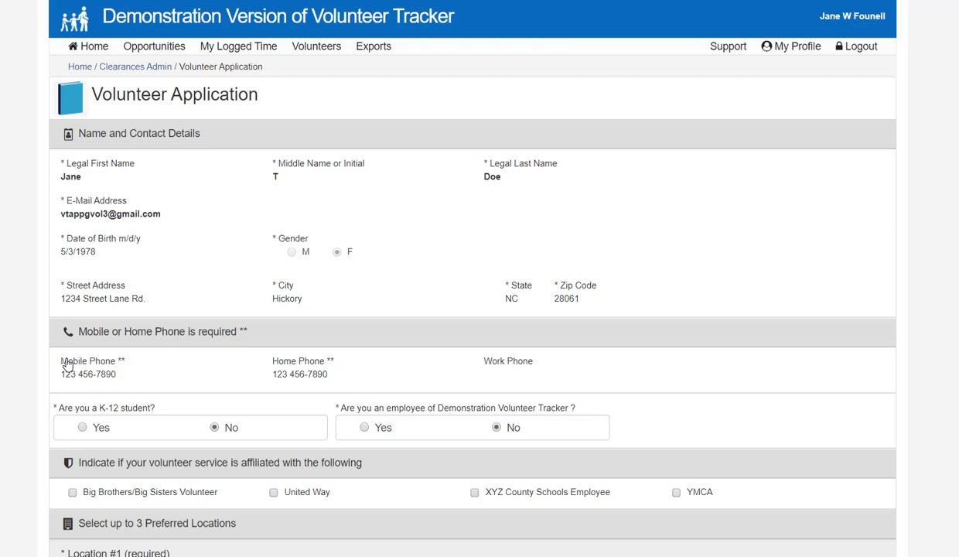
Step: View the attached driver's license image NCDL.jpg in the application, then close it
scroll(68, 363, "down", 7)
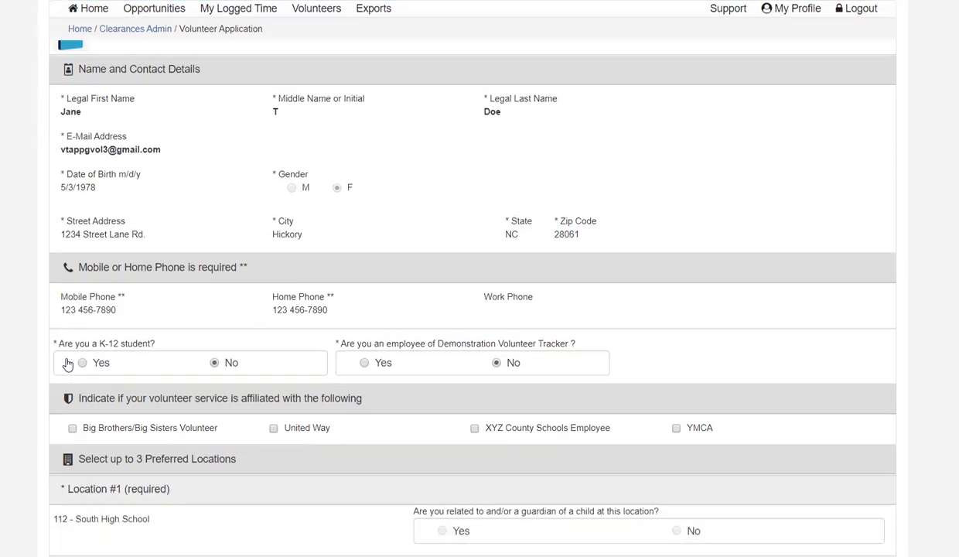
scroll(68, 363, "down", 2)
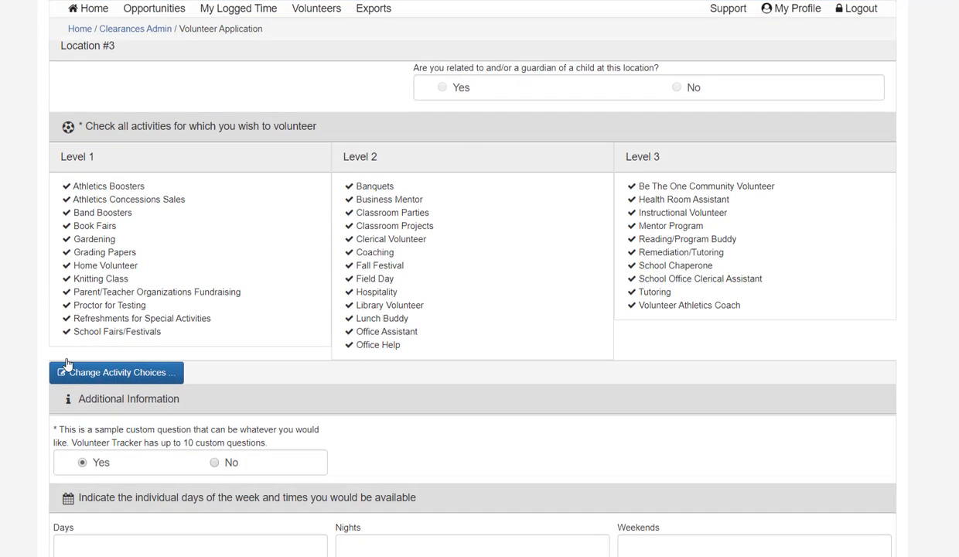
scroll(68, 363, "down", 6)
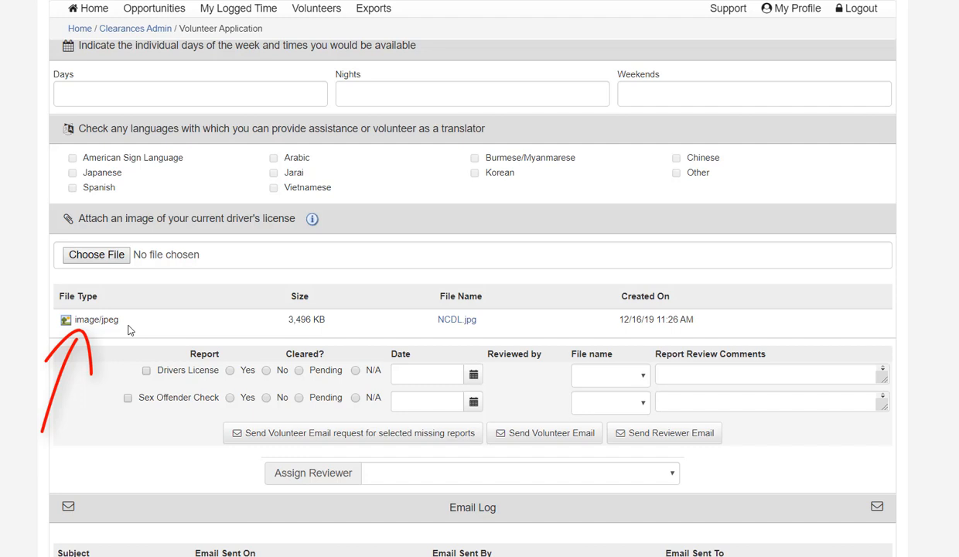
left_click(454, 323)
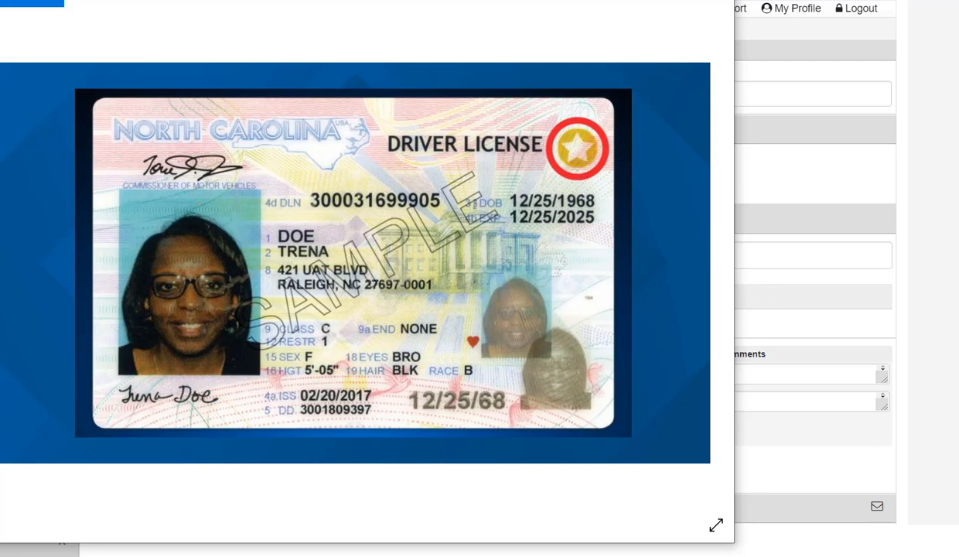
left_click_drag(468, 2, 632, 114)
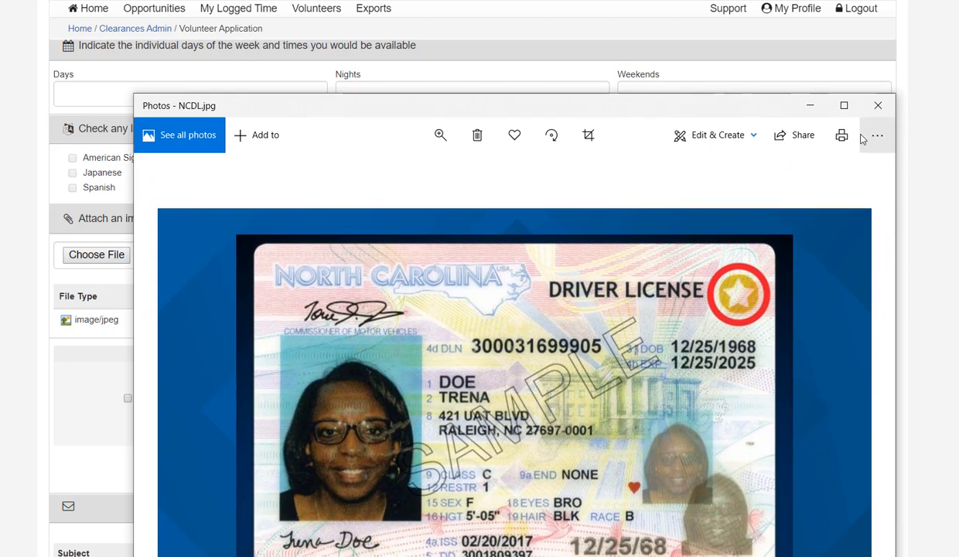
left_click(877, 105)
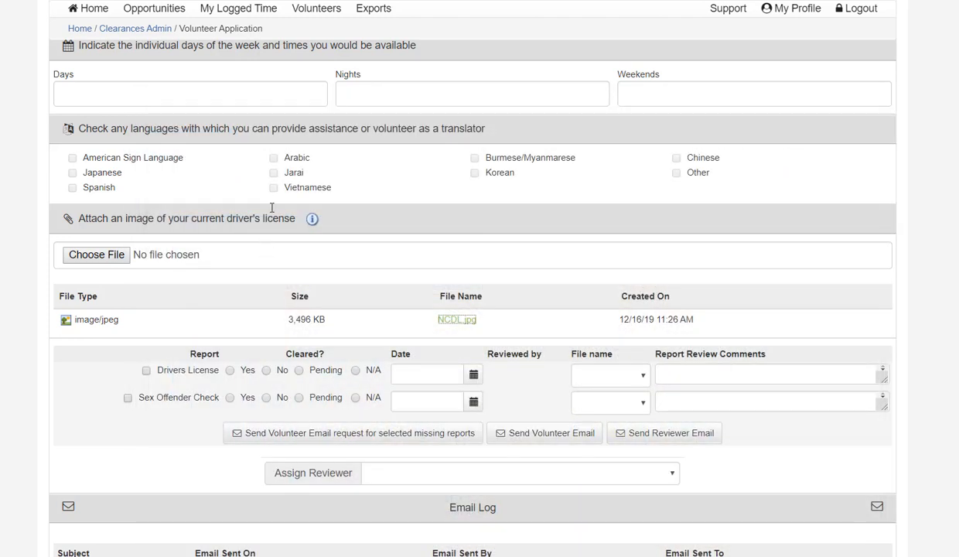
Step: Mark the Drivers License and Sex Offender Check reports as cleared, linking NCDL.jpg to the Drivers License report
left_click(230, 371)
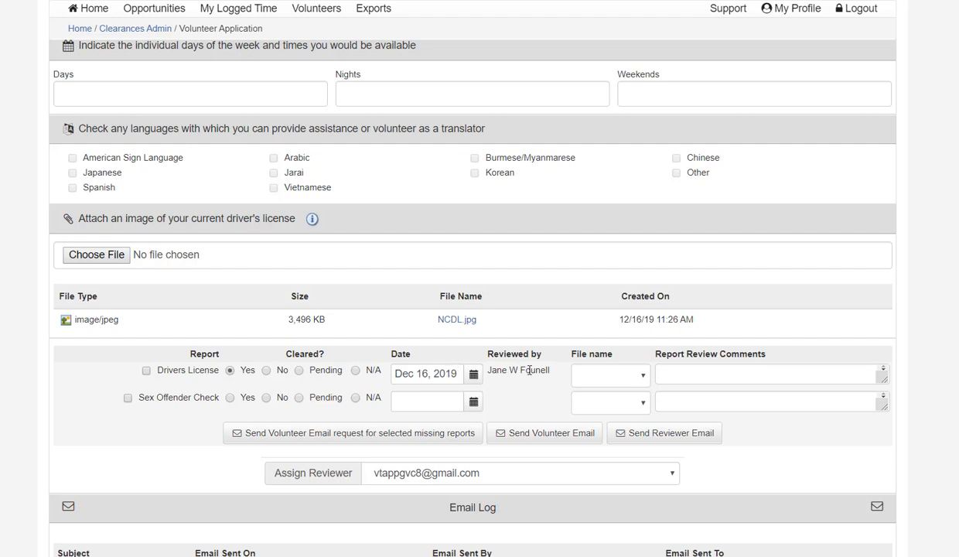
left_click(637, 374)
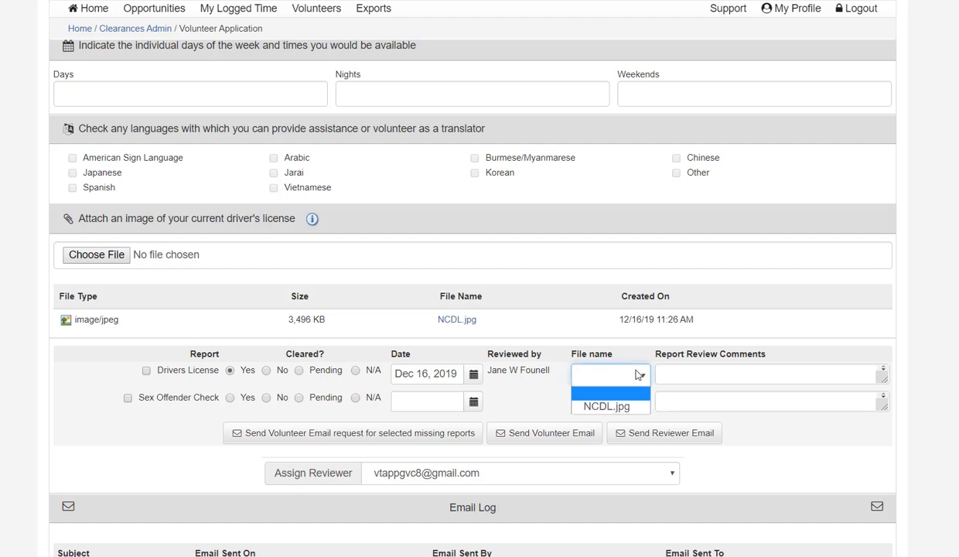
left_click(624, 405)
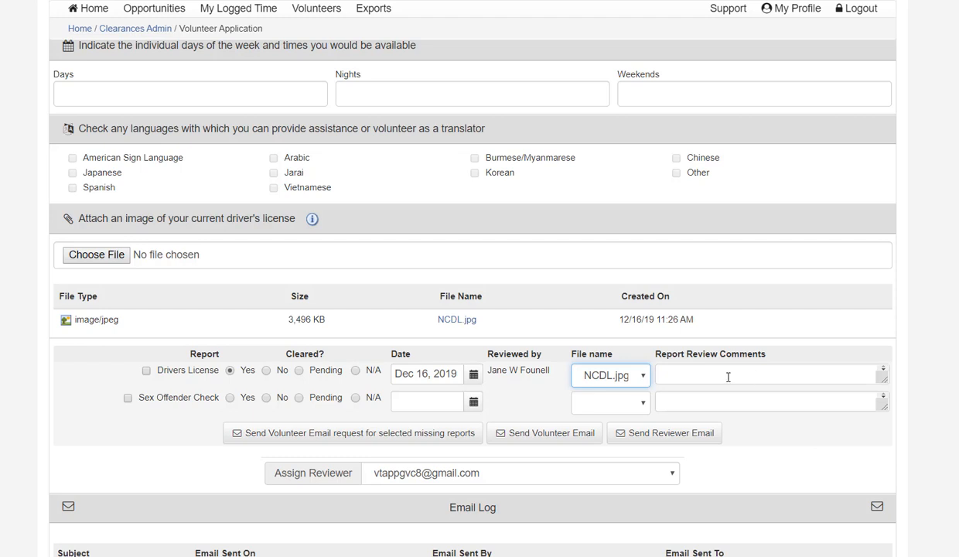
left_click(229, 399)
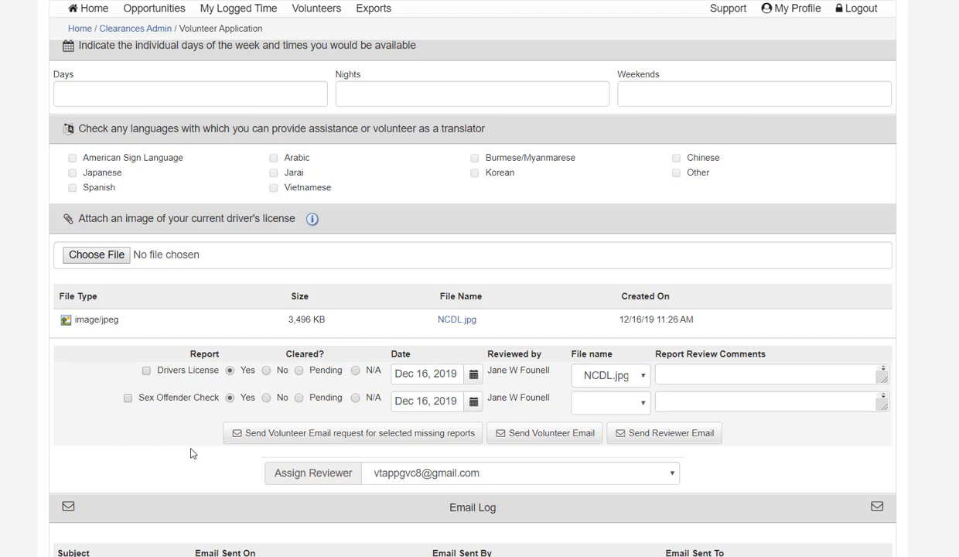
Step: Assign the second listed reviewer to the application and save the changes
left_click(513, 475)
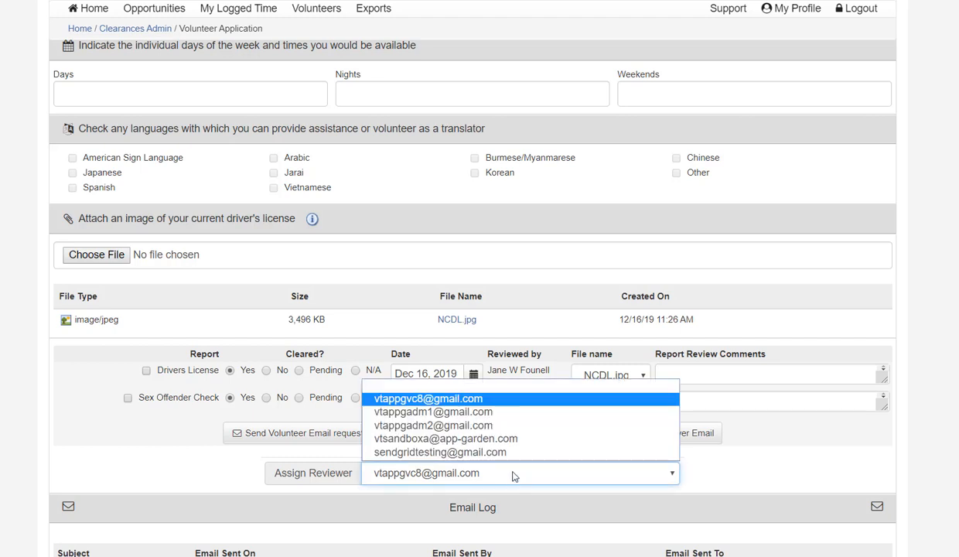
left_click(452, 411)
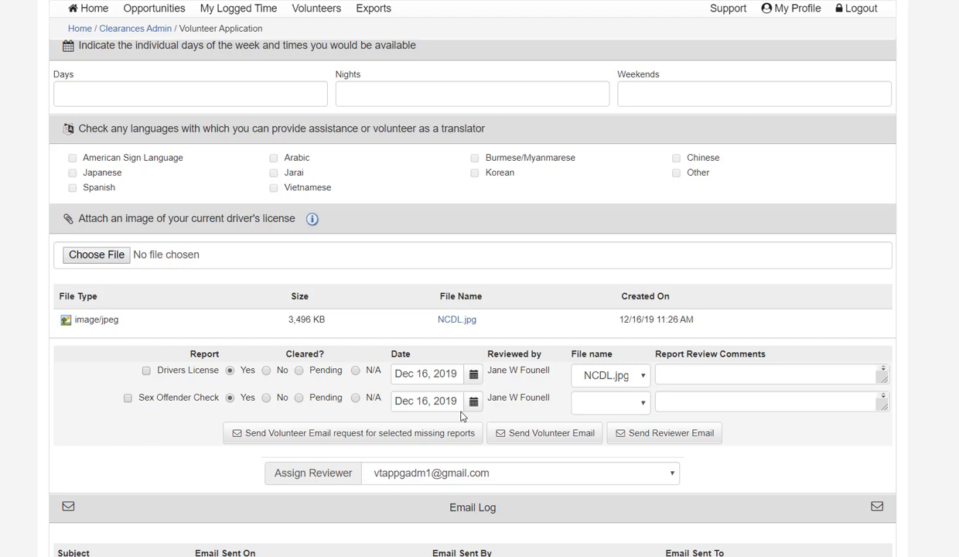
scroll(460, 416, "down", 5)
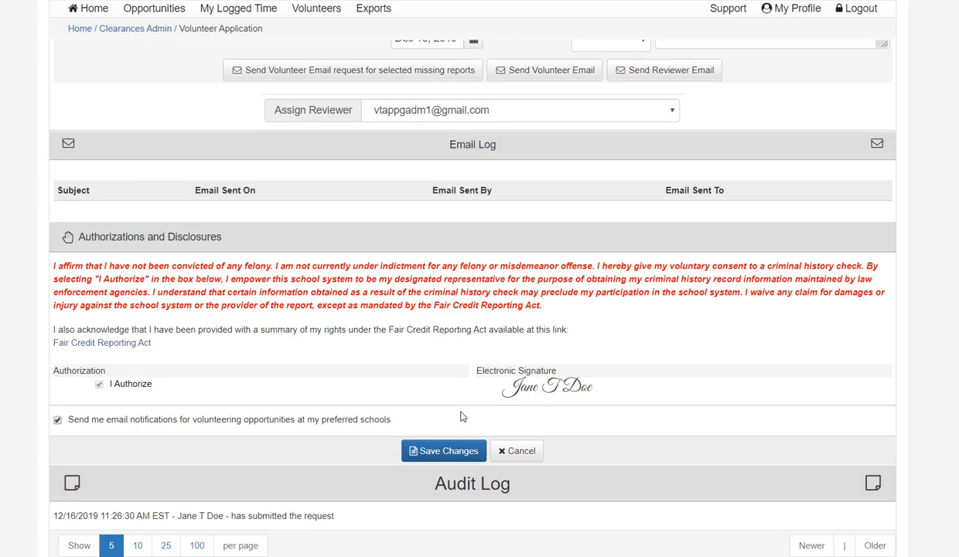
left_click(454, 451)
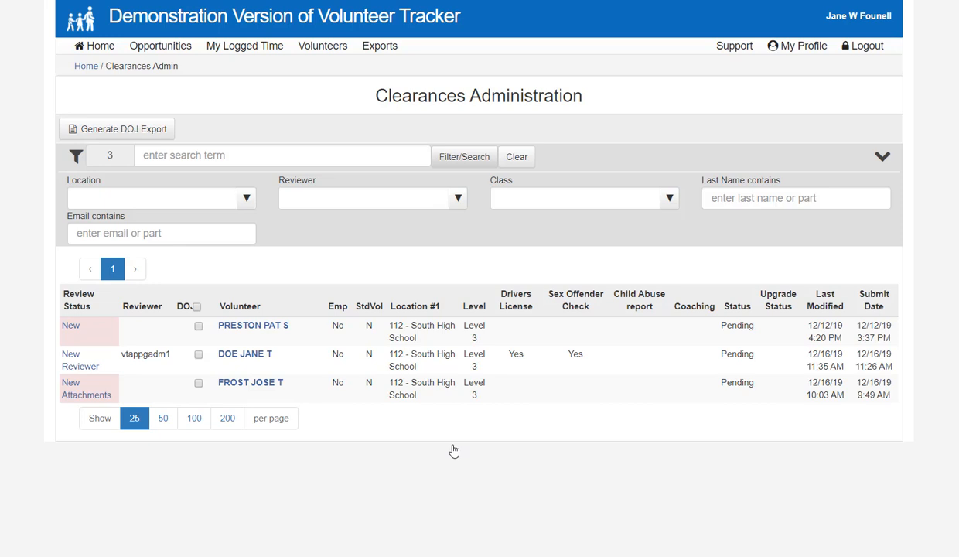
Step: Open the first pending application with New review status at its clearance reports section
left_click(71, 328)
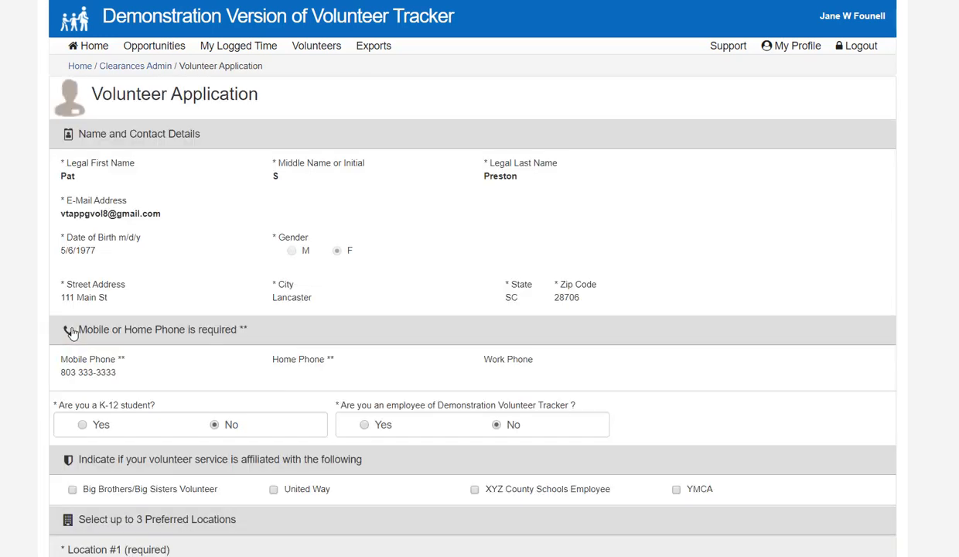
scroll(171, 323, "down", 8)
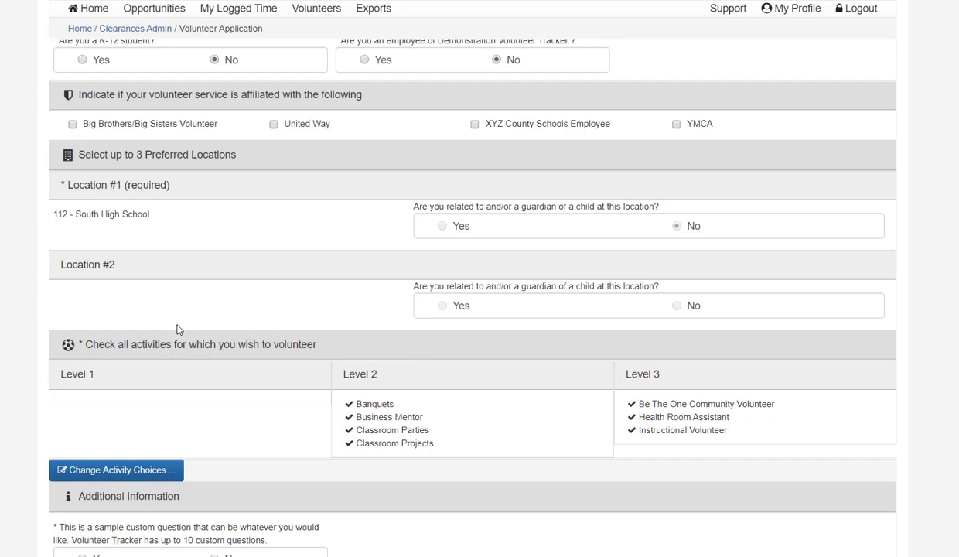
scroll(176, 330, "down", 5)
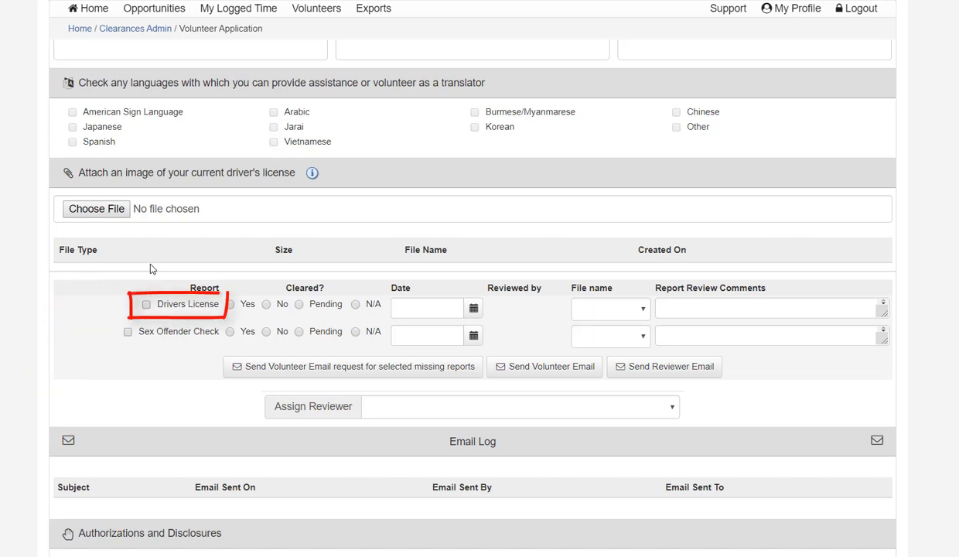
Step: Email the volunteer a Clearance Reports Required request for the missing Drivers License report and save the application
left_click(146, 305)
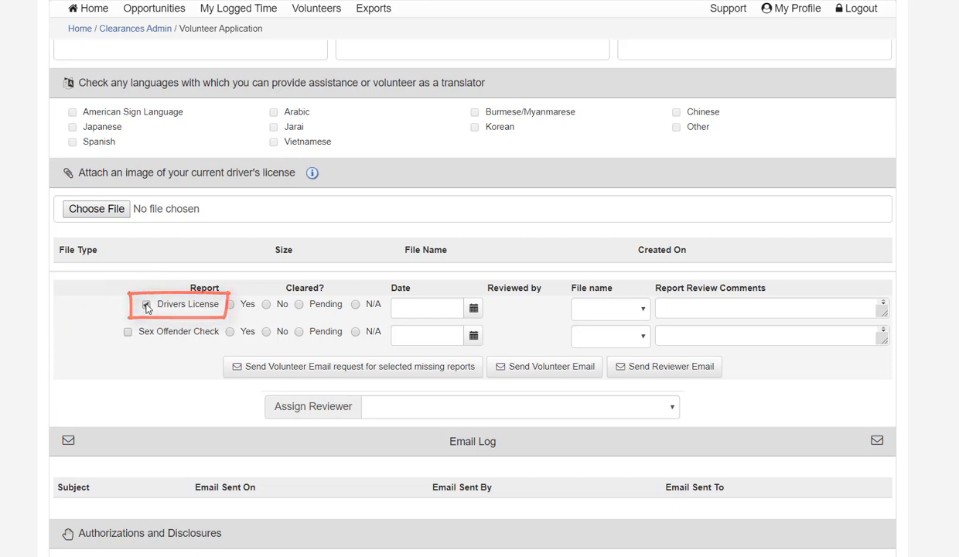
left_click(368, 368)
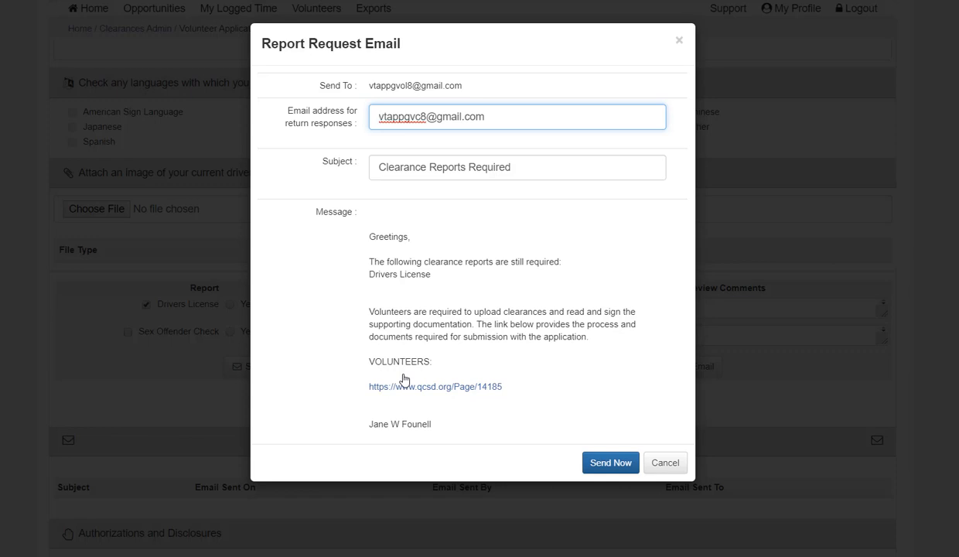
left_click(619, 463)
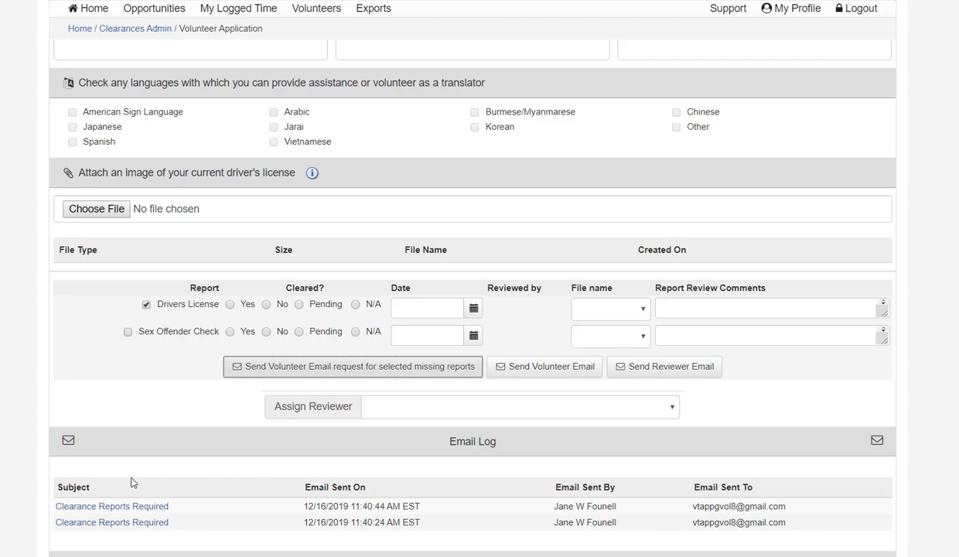
scroll(131, 483, "down", 5)
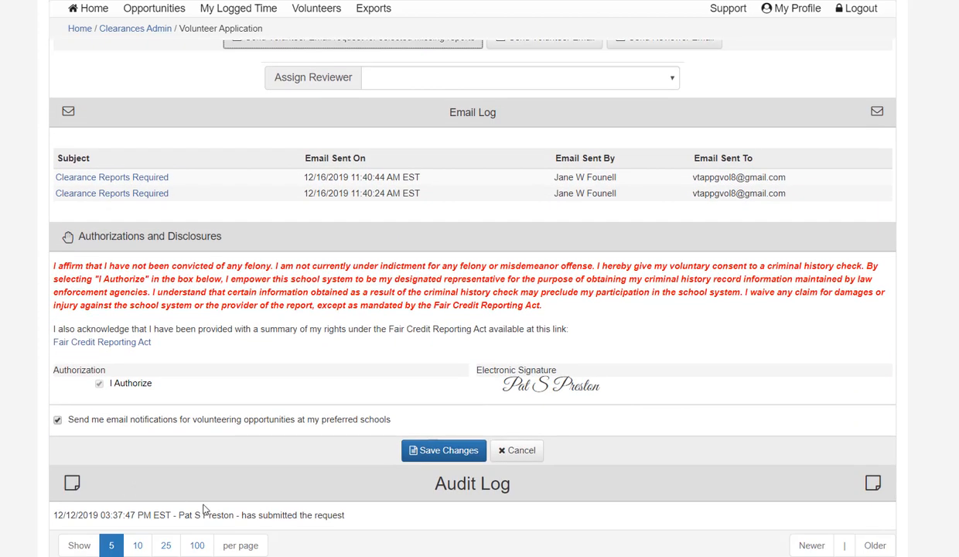
left_click(435, 452)
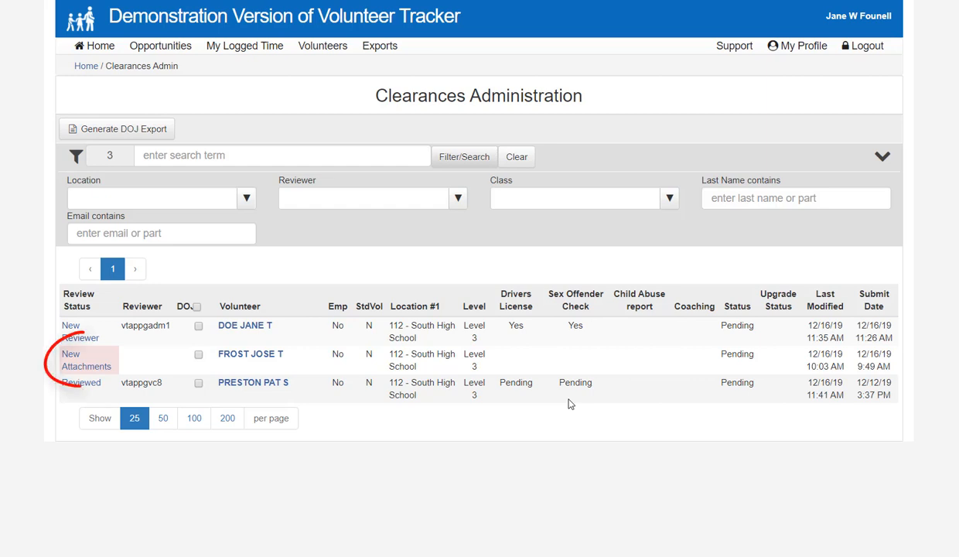
Step: Open the application marked New Attachments and set its Drivers License and Sex Offender Check reports to cleared
left_click(75, 362)
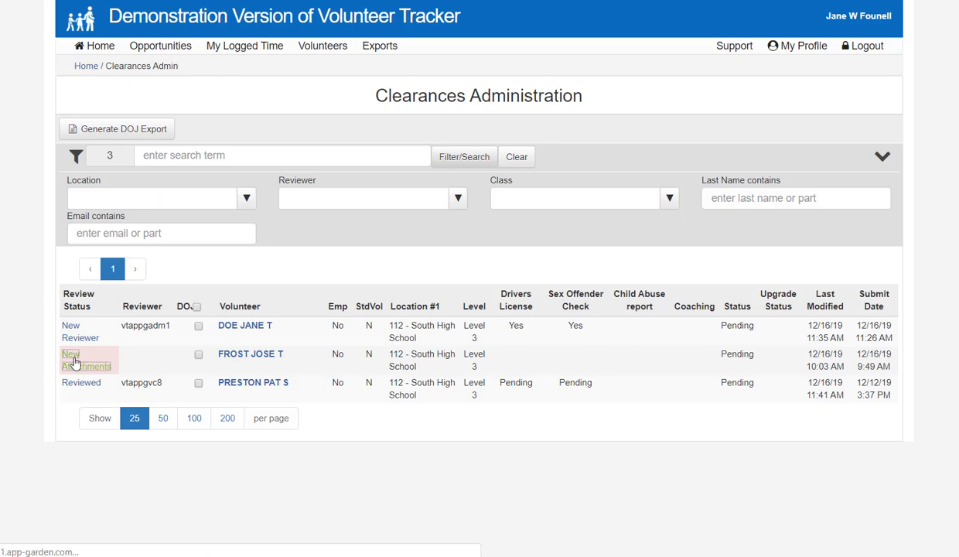
scroll(72, 358, "down", 10)
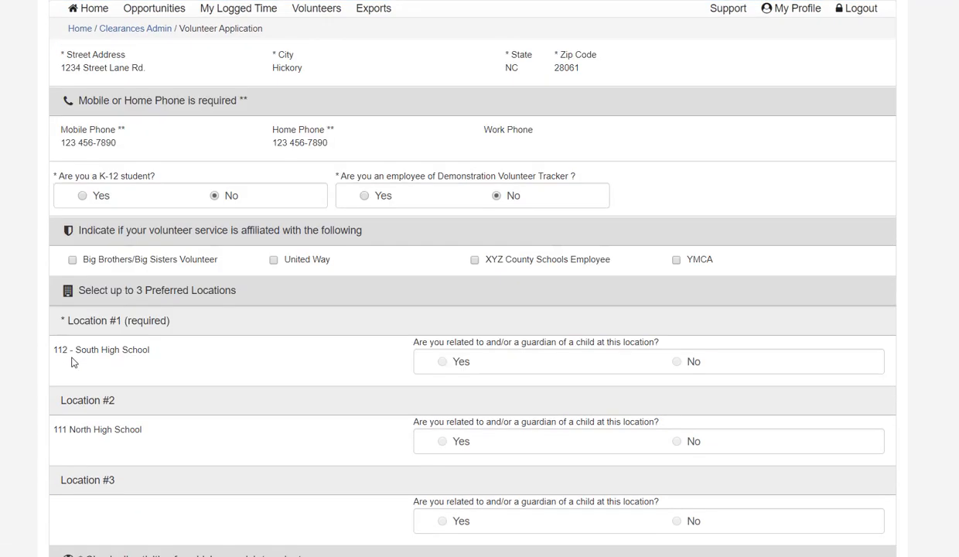
scroll(73, 361, "down", 4)
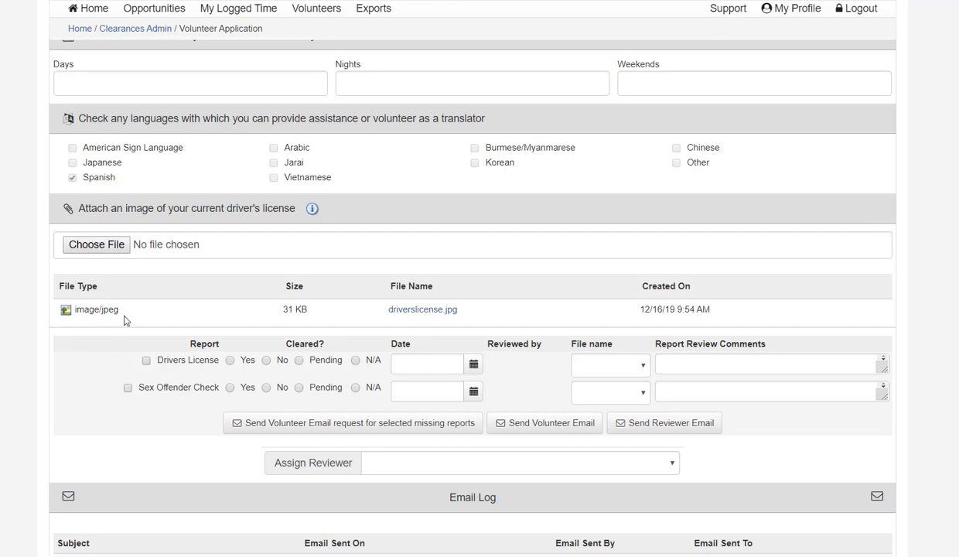
left_click(229, 360)
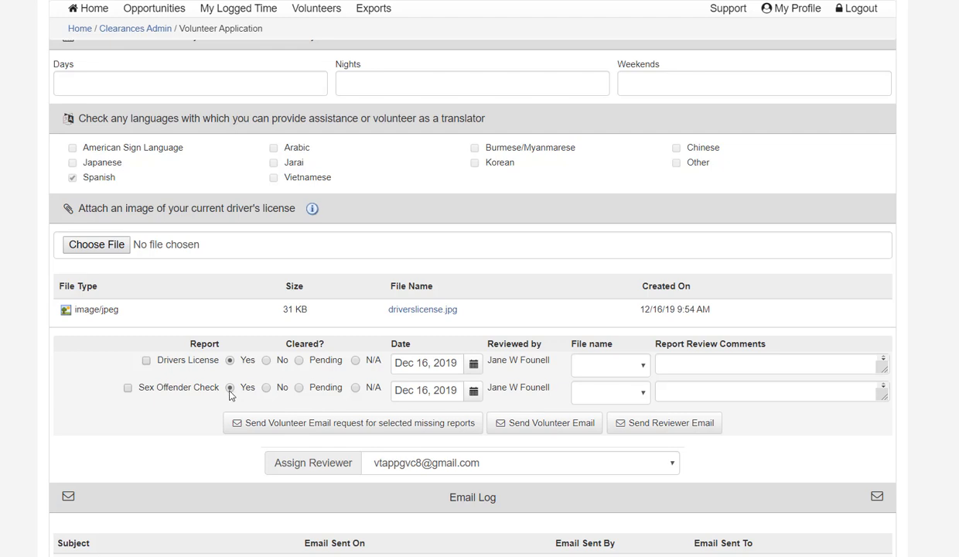
Step: Assign the second listed reviewer to the application with the new attachments and save it
left_click(458, 465)
left_click(433, 507)
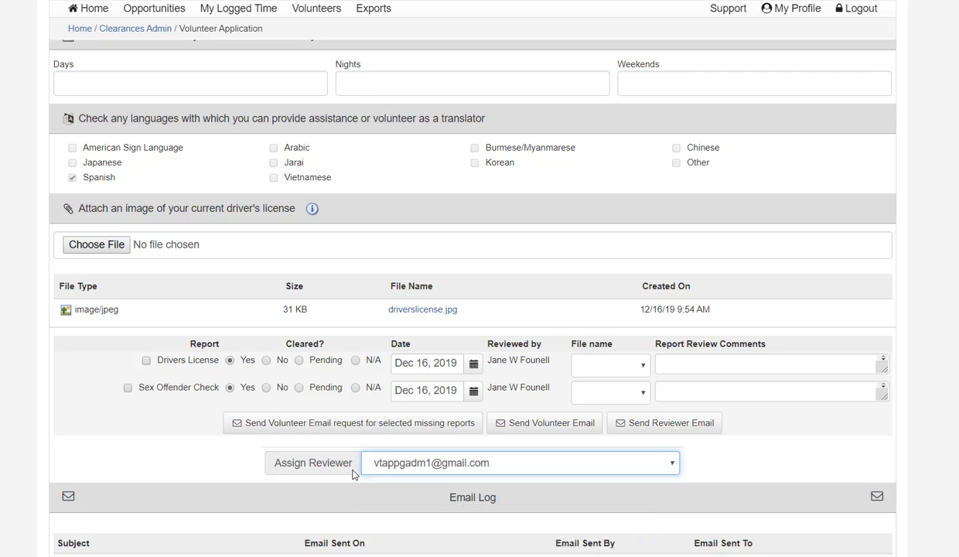
scroll(372, 481, "down", 5)
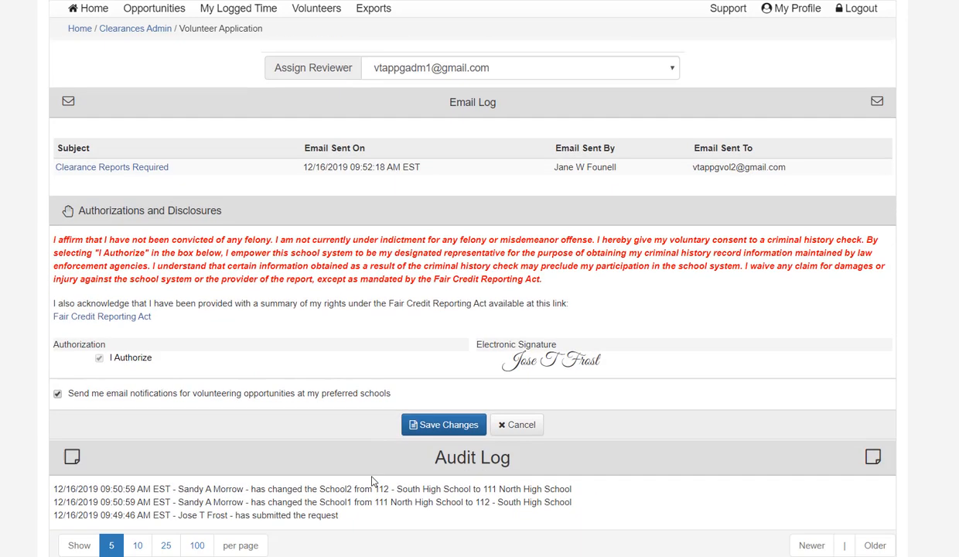
left_click(417, 430)
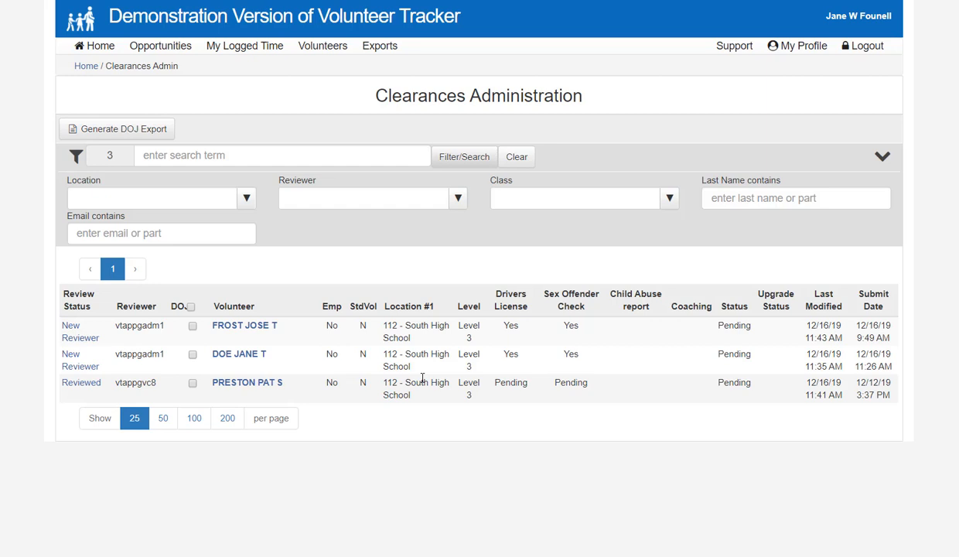
Step: Open the list of approved volunteers
left_click(322, 47)
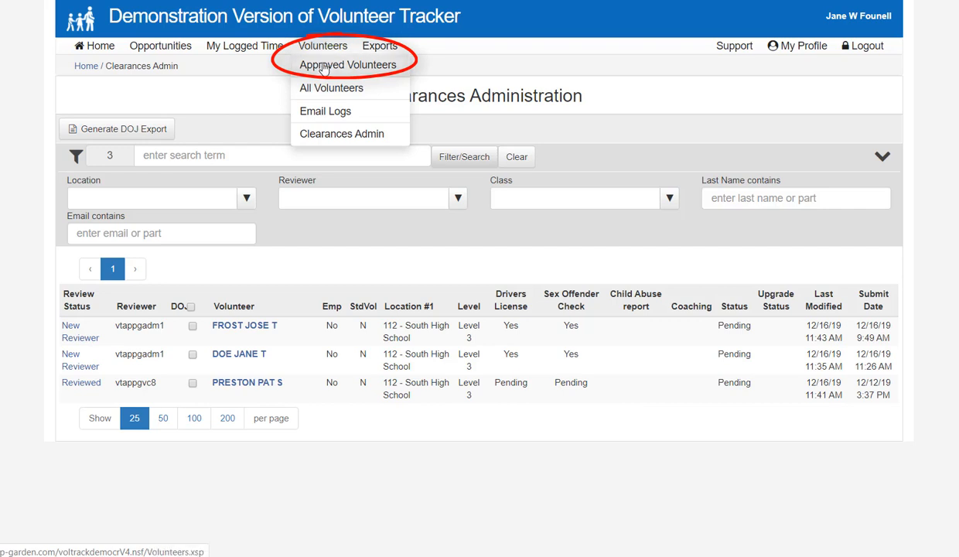
left_click(323, 66)
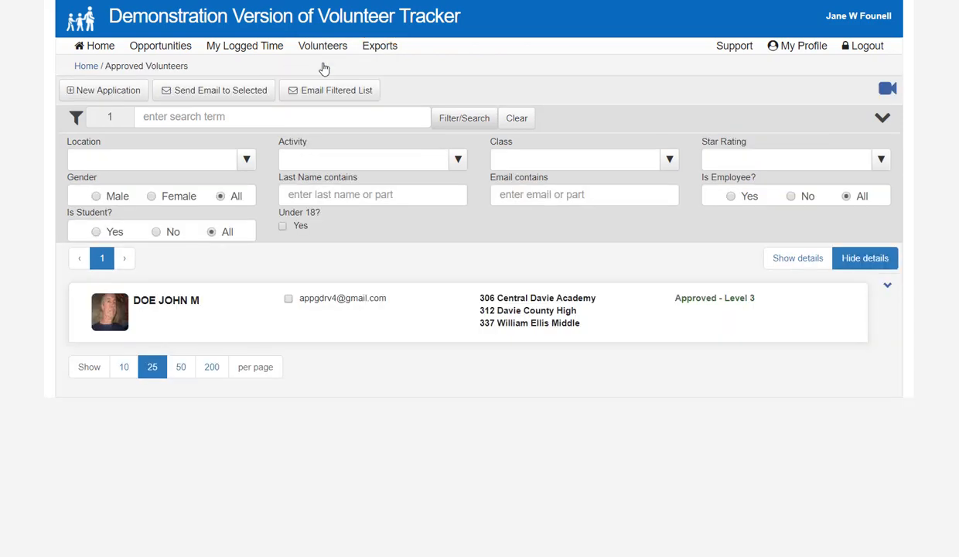